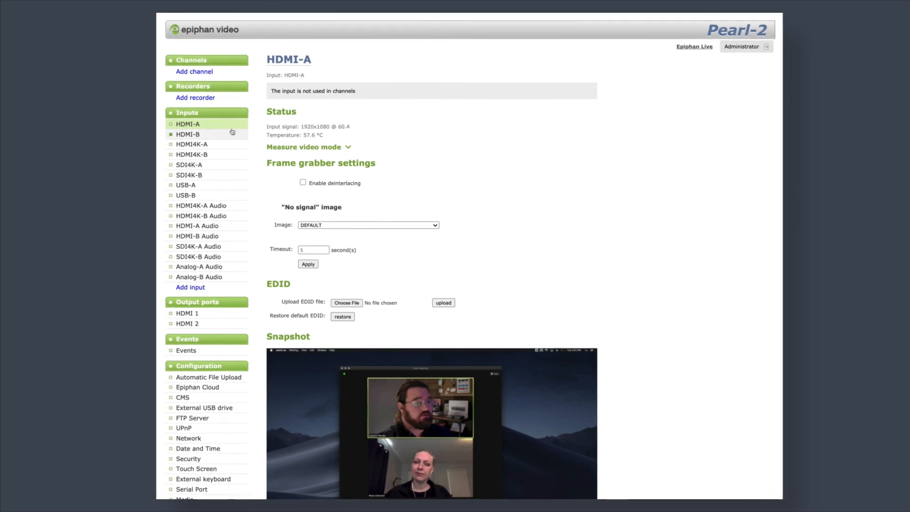
Step: Rename input HDMI-A to ZOOM-GALLERY
scroll(294, 81, "down", 1)
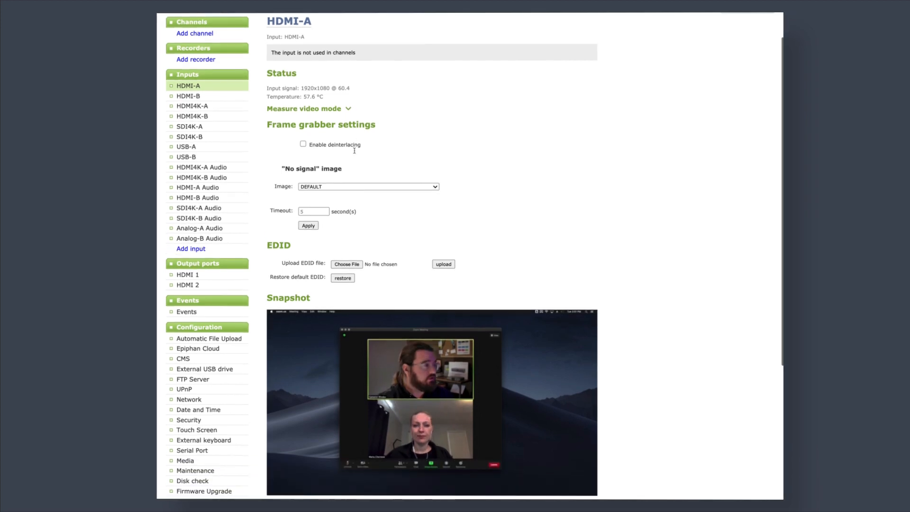
scroll(296, 75, "up", 1)
left_click(291, 59)
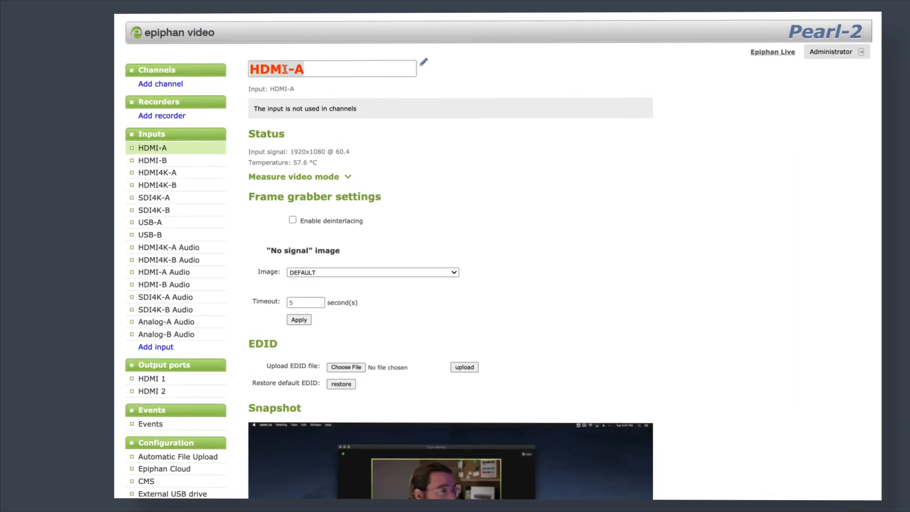
type("ZOOM-GALLERY")
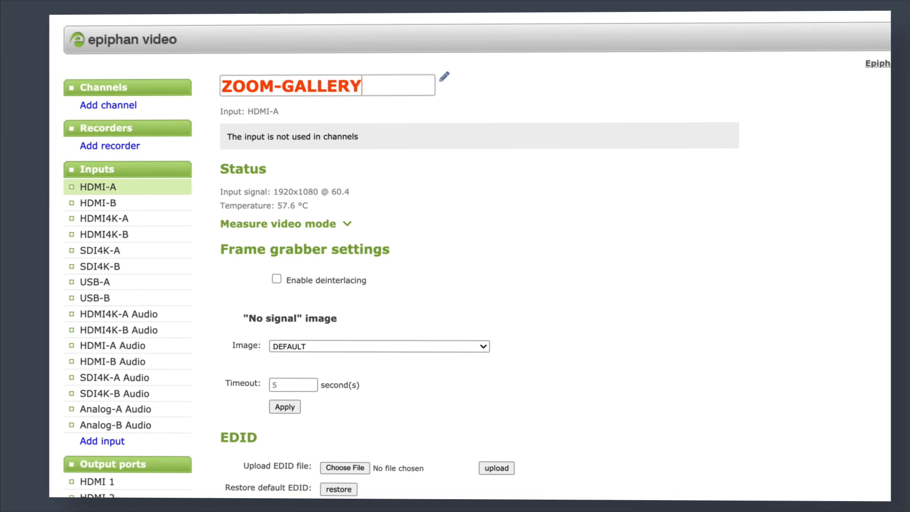
key("Return")
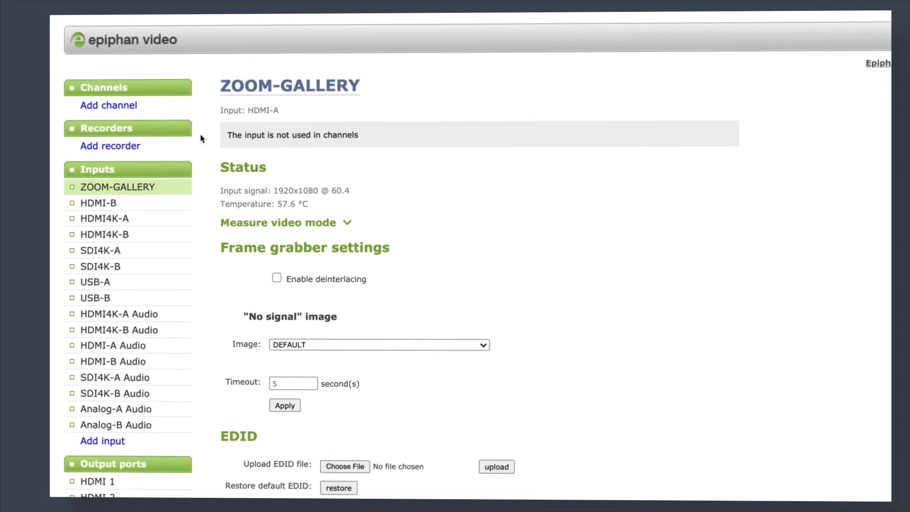
Step: Rename input HDMI-B to ZOOM-SCREENSHARE
left_click(129, 203)
left_click(276, 88)
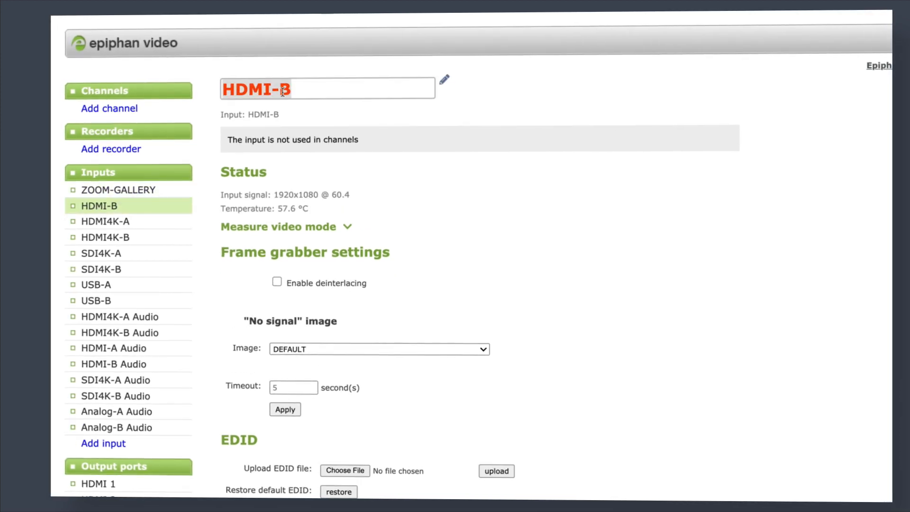
type("ZOOM-SCREENSHARE")
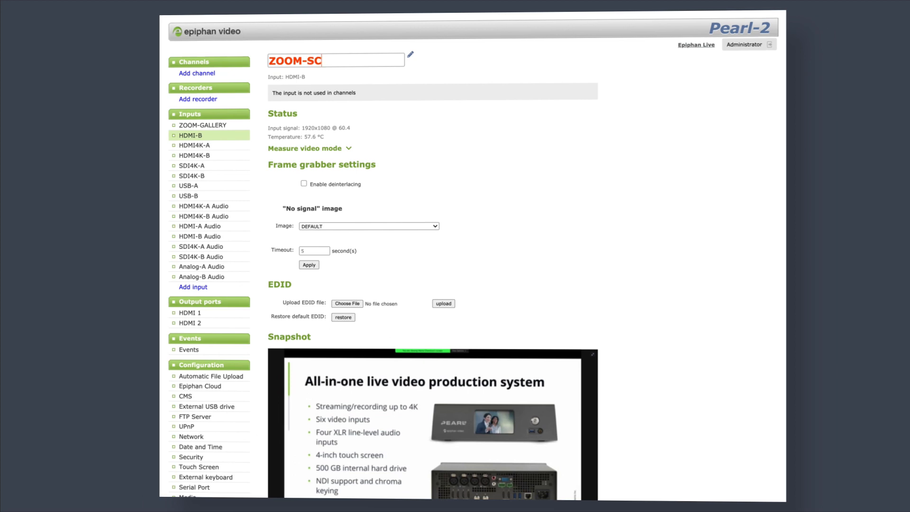
key("Return")
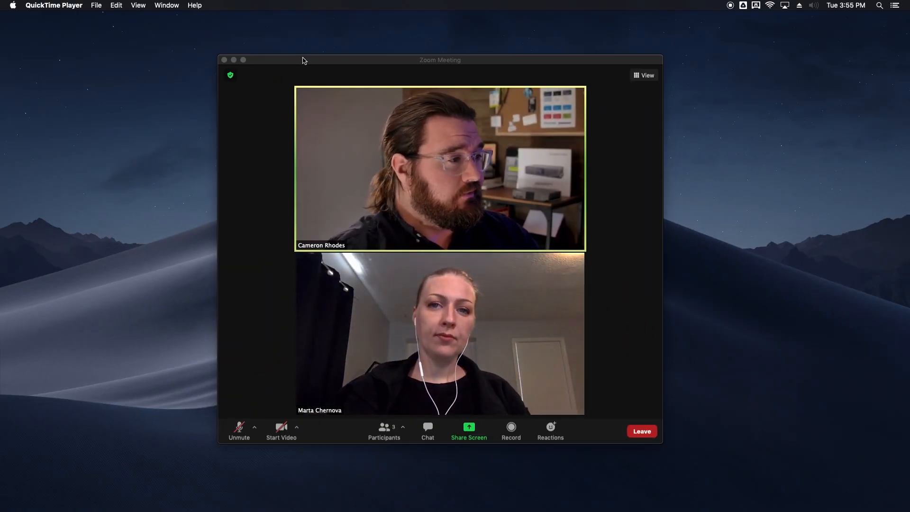
Step: Nudge the Zoom meeting window up and right, then switch it to full screen
left_click_drag(300, 59, 311, 53)
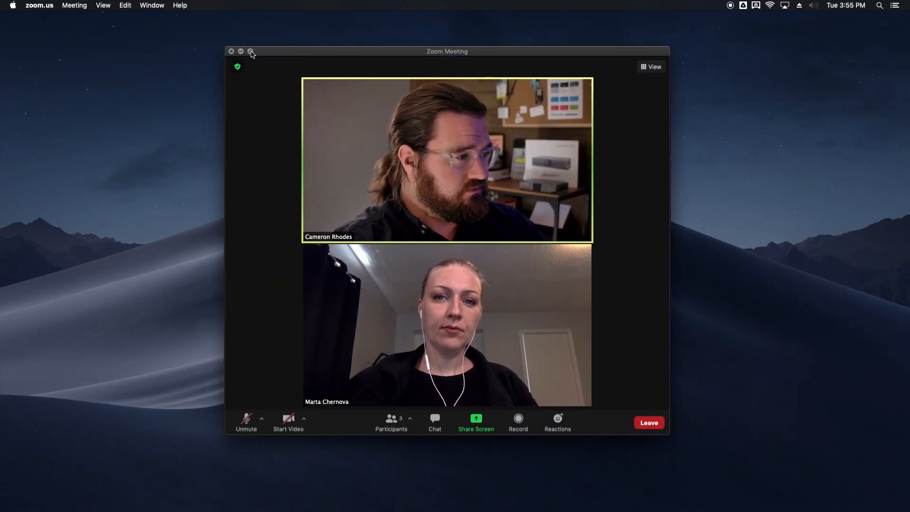
left_click(250, 52)
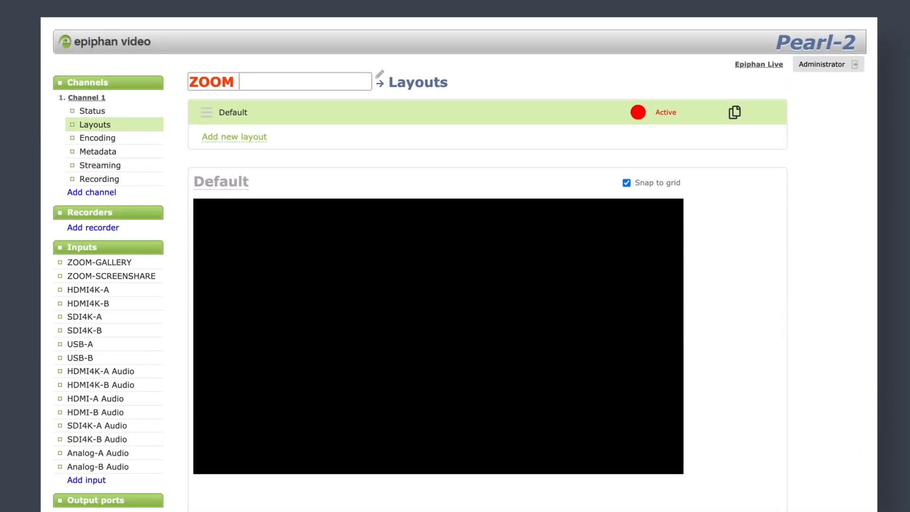
Step: Add PRG after ZOOM in the Channel 1 name field
type("PRG")
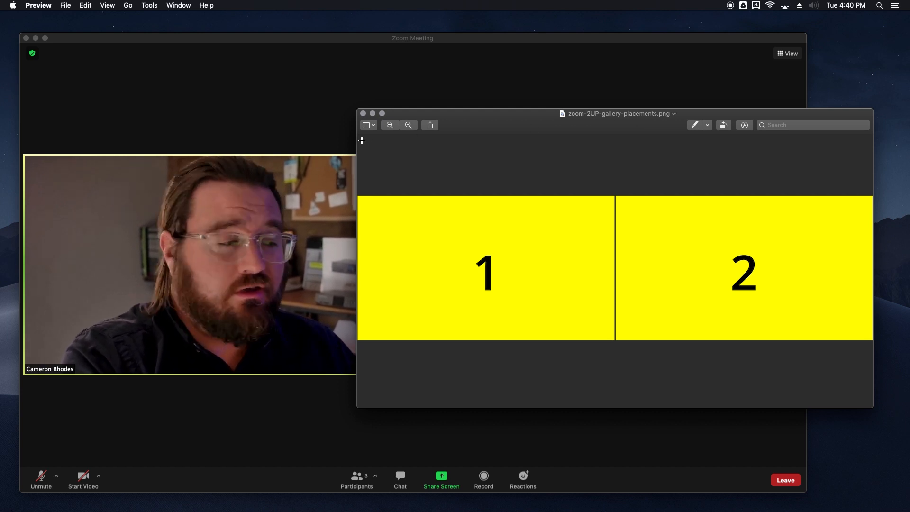
Step: Show the zoom-2UP-gallery-placements.png Preview window full screen
left_click(383, 113)
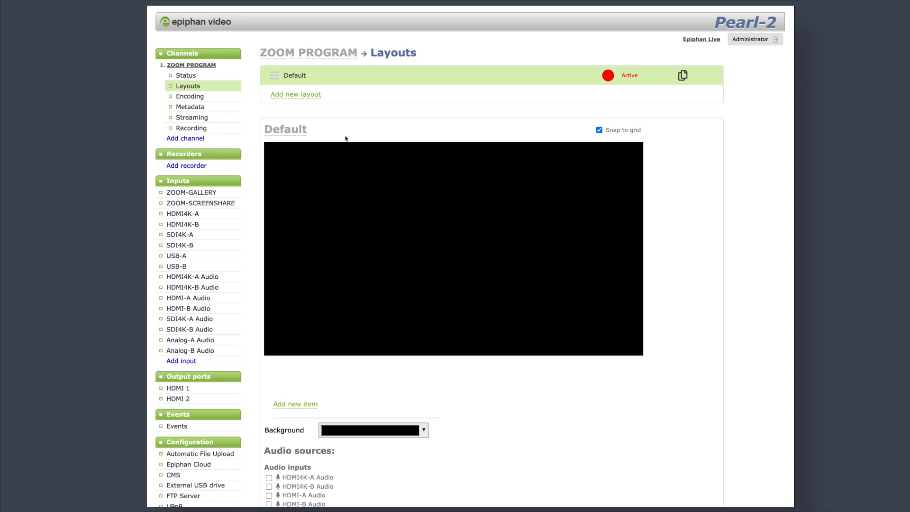
Step: Add background.png as a picture item stretched across the canvas
left_click(295, 405)
left_click(313, 428)
left_click(512, 442)
left_click(521, 467)
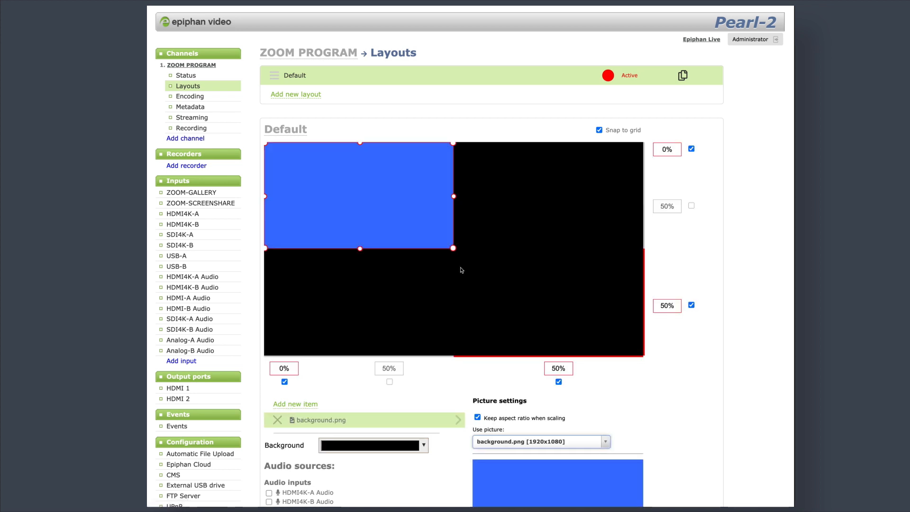
left_click_drag(454, 248, 643, 356)
scroll(635, 427, "down", 3)
scroll(474, 332, "up", 3)
Step: Add a ZOOM-GALLERY video source cropped 3 x 4 around participant 1
left_click(296, 404)
left_click(287, 417)
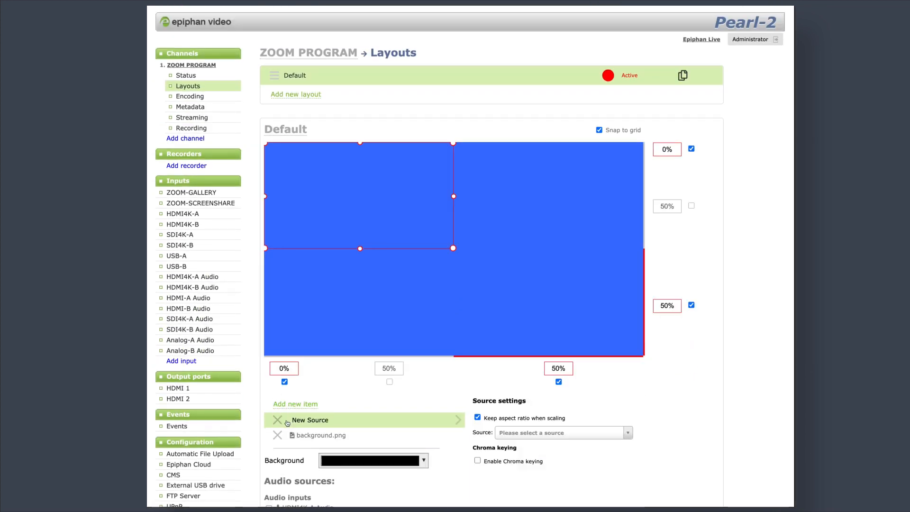
left_click(544, 434)
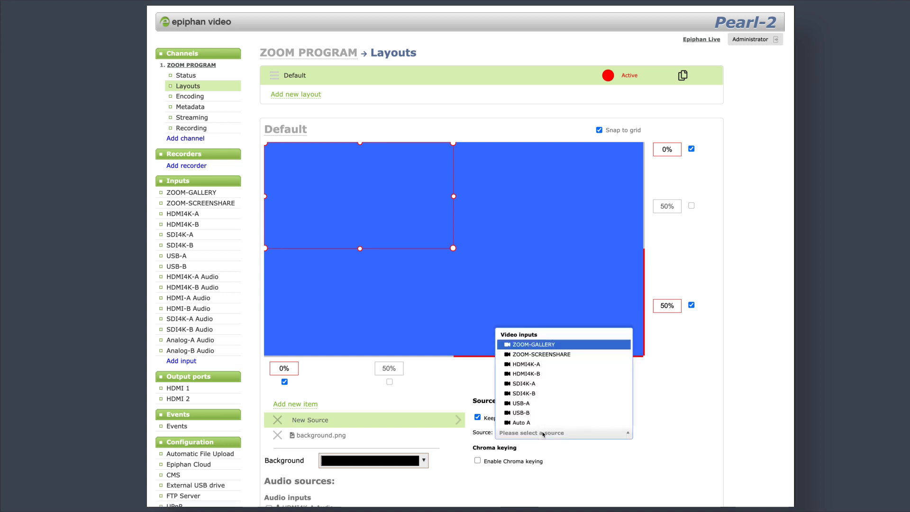
left_click(527, 345)
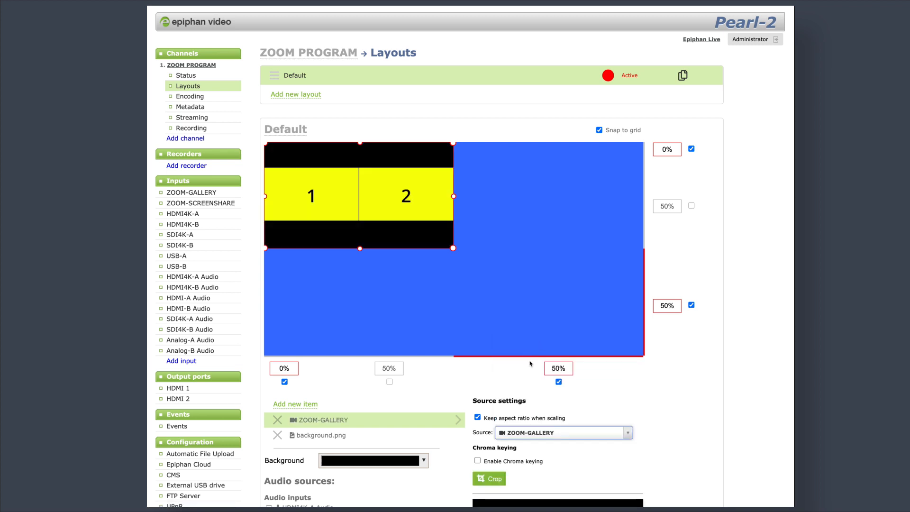
left_click(501, 479)
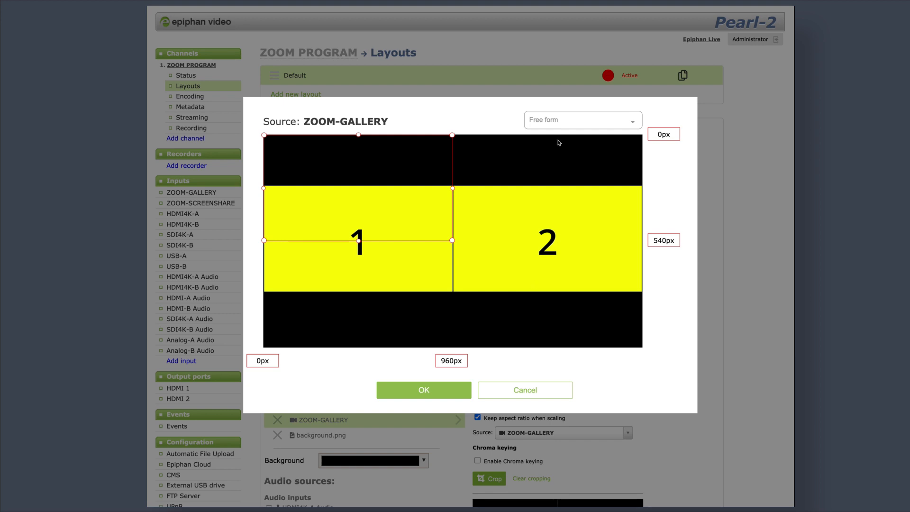
left_click(567, 121)
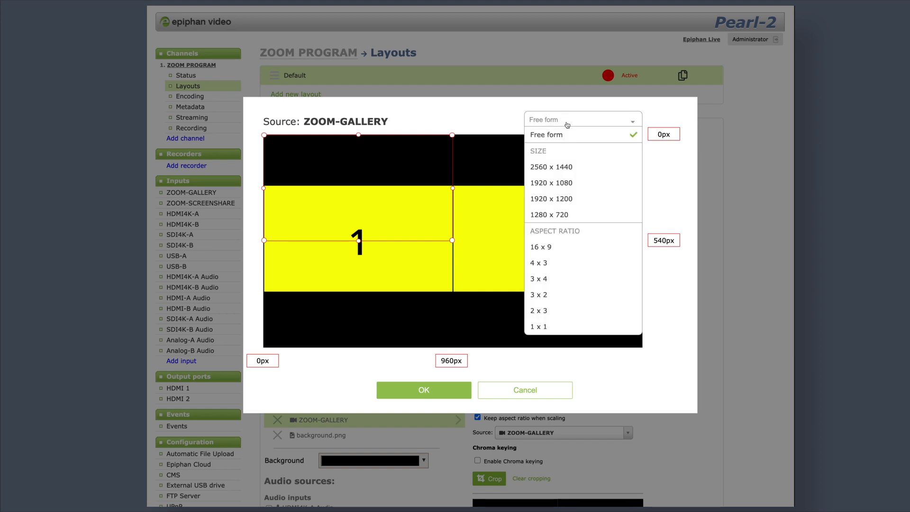
left_click(539, 279)
left_click_drag(345, 138, 345, 207)
left_click_drag(354, 250, 369, 232)
left_click_drag(359, 329, 359, 290)
left_click(429, 395)
Step: Add a second ZOOM-GALLERY video source cropped 3 x 4 around participant 2
left_click(304, 405)
left_click(595, 432)
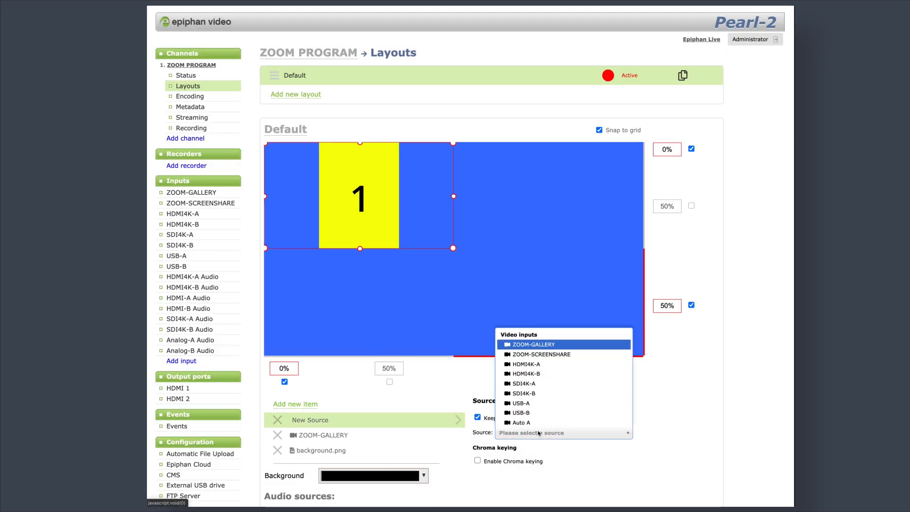
left_click(540, 346)
left_click(489, 478)
left_click(569, 121)
left_click(541, 278)
left_click_drag(355, 221, 570, 220)
left_click_drag(560, 135, 560, 225)
left_click_drag(579, 251, 567, 215)
left_click_drag(548, 311, 548, 291)
left_click(453, 399)
Step: Arrange the tiles with participant 1 top right and participant 2 directly beneath
left_click_drag(365, 227, 555, 228)
left_click_drag(387, 228, 577, 335)
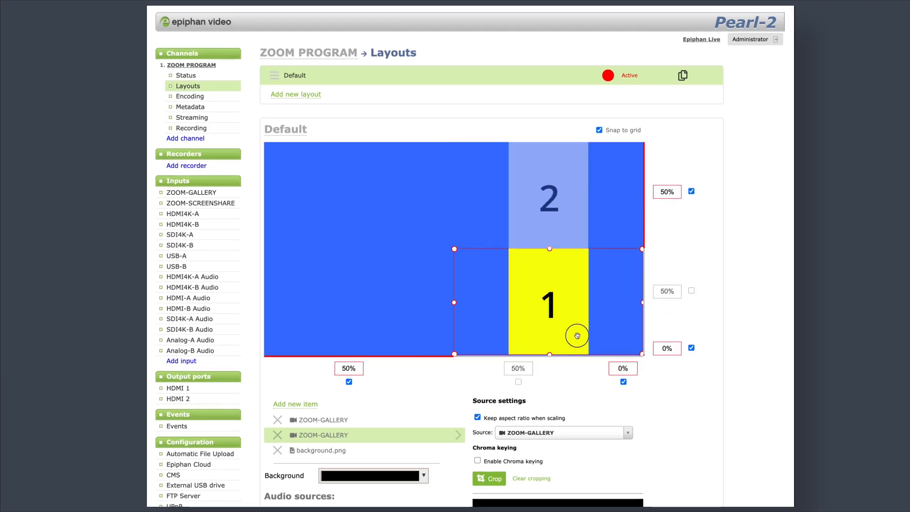
left_click_drag(582, 211, 497, 319)
left_click_drag(552, 322, 552, 216)
left_click_drag(417, 328, 531, 329)
Step: Add a ZOOM-SCREENSHARE video source, repositioned and enlarged in the layout
left_click(296, 403)
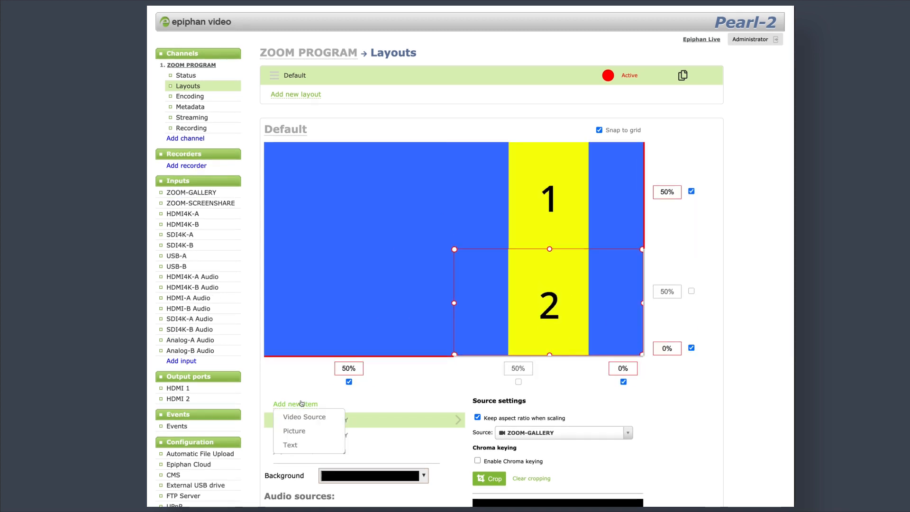
left_click(306, 416)
left_click(571, 433)
left_click(571, 350)
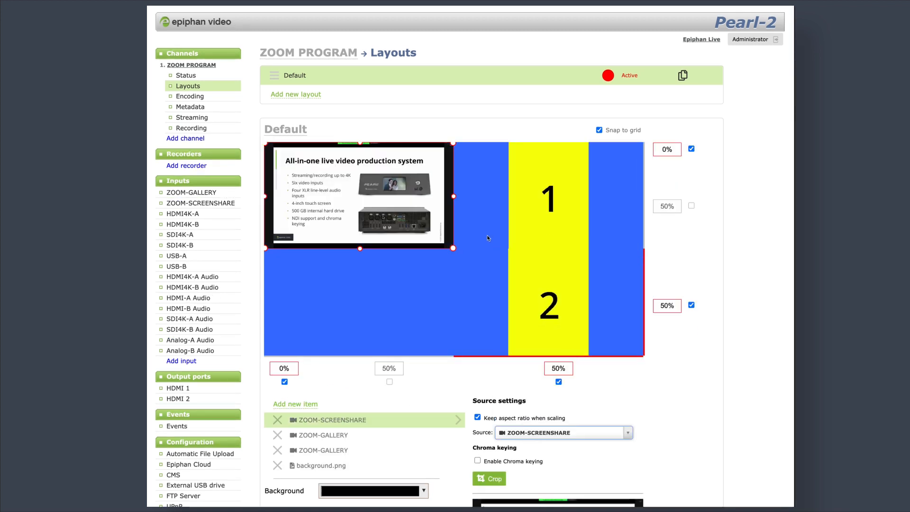
left_click_drag(417, 233, 438, 288)
Step: Stack ZOOM-GALLERY items 1 and 2 in the right column beside the screen share
scroll(699, 297, "down", 1)
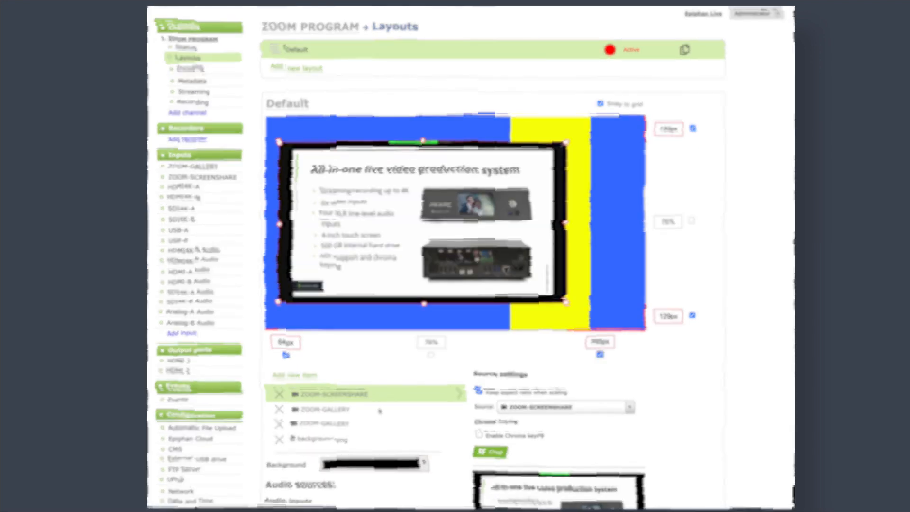
left_click(380, 411)
left_click_drag(456, 224, 575, 224)
scroll(700, 284, "up", 1)
left_click_drag(604, 330, 605, 247)
left_click(365, 451)
left_click_drag(456, 346, 575, 330)
scroll(699, 284, "down", 4)
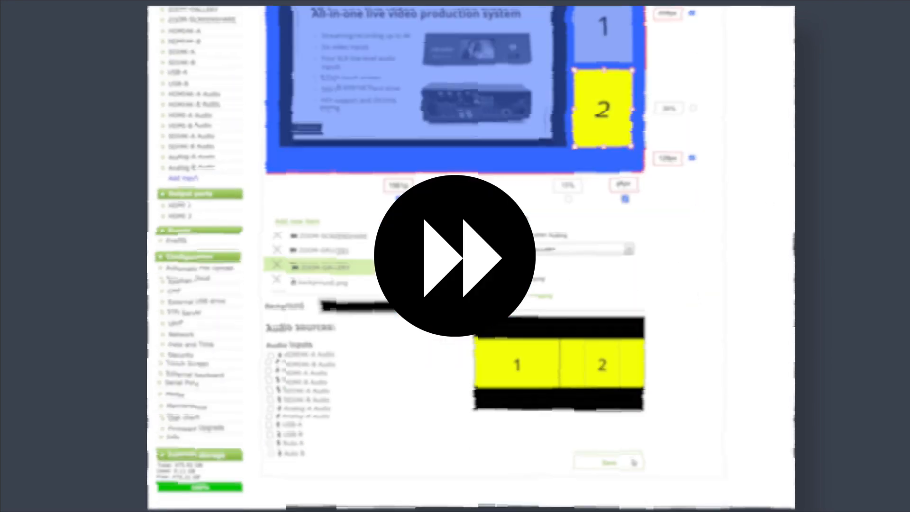
scroll(699, 284, "up", 4)
Step: Rename the Default layout to 2UP + SCREEN SHARE
double_click(300, 75)
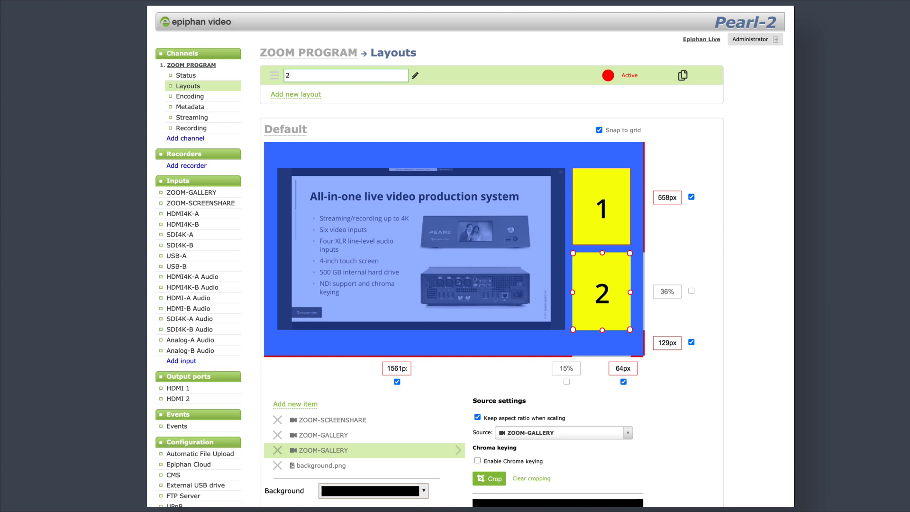
type("2UP + SCREEN SHARE")
key("Return")
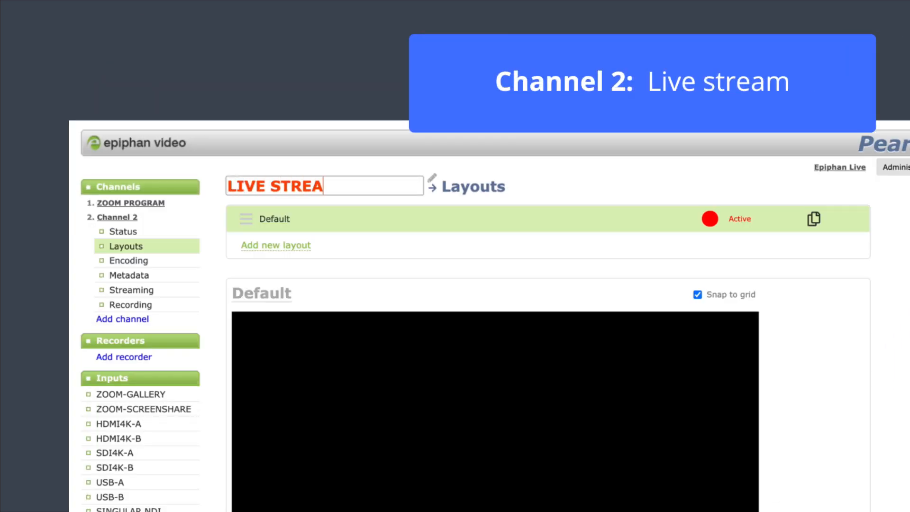
Step: Confirm LIVE STREAM as the second channel's name
key("Return")
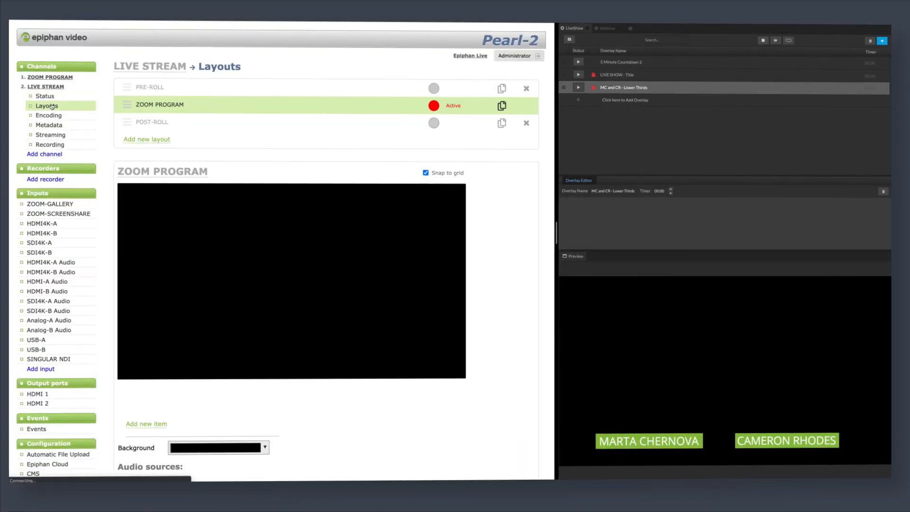
Step: Add the ZOOM PROGRAM channel as a source stretched to the full canvas
scroll(156, 321, "down", 3)
left_click(130, 357)
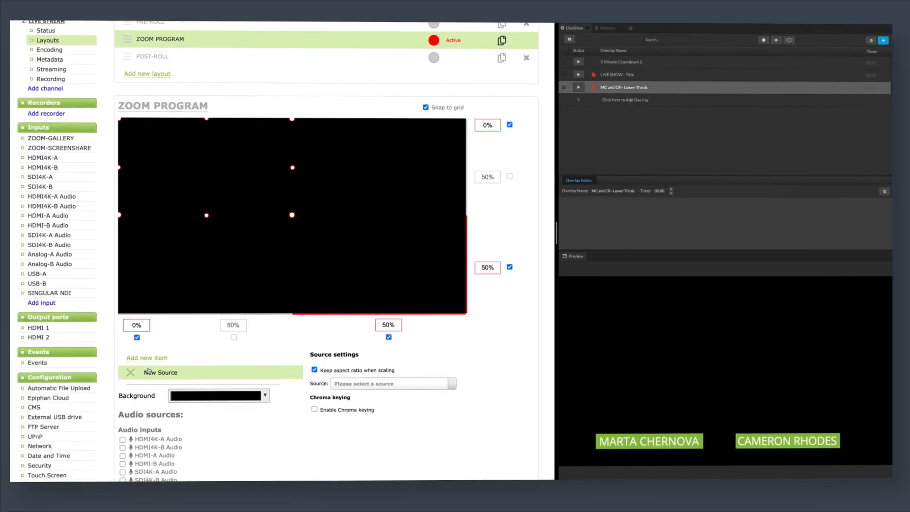
left_click(378, 384)
scroll(379, 415, "down", 3)
left_click(372, 472)
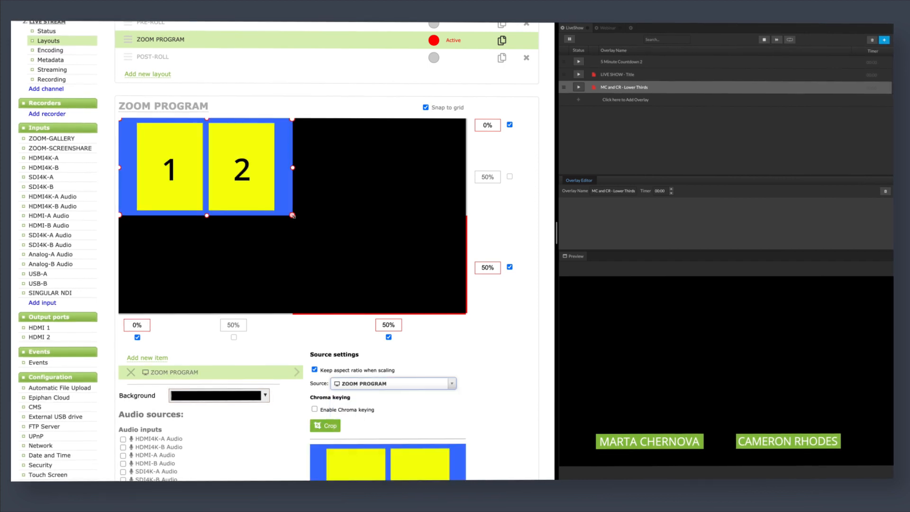
left_click_drag(292, 216, 466, 312)
scroll(508, 346, "down", 2)
scroll(508, 346, "down", 2)
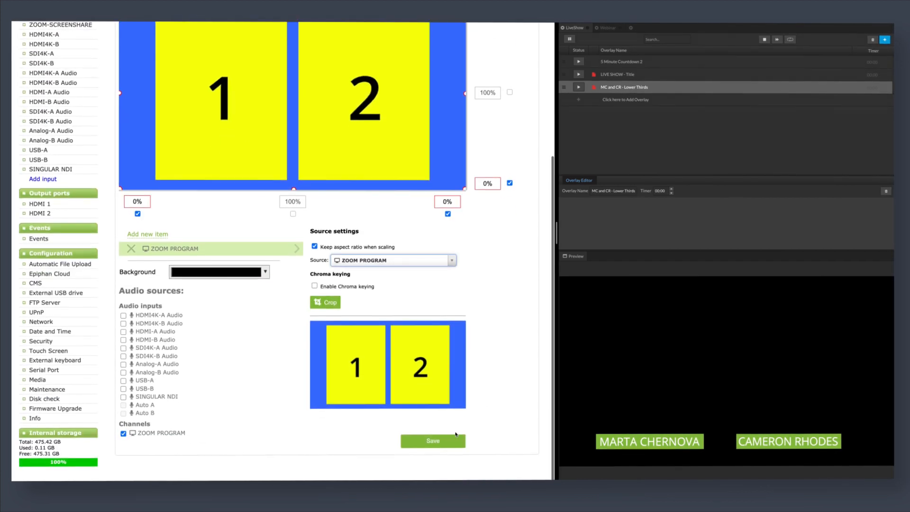
Step: Overlay SINGULAR NDI full-frame with its audio disabled, and save the layout
left_click(135, 236)
left_click(393, 261)
scroll(394, 308, "down", 2)
left_click(386, 315)
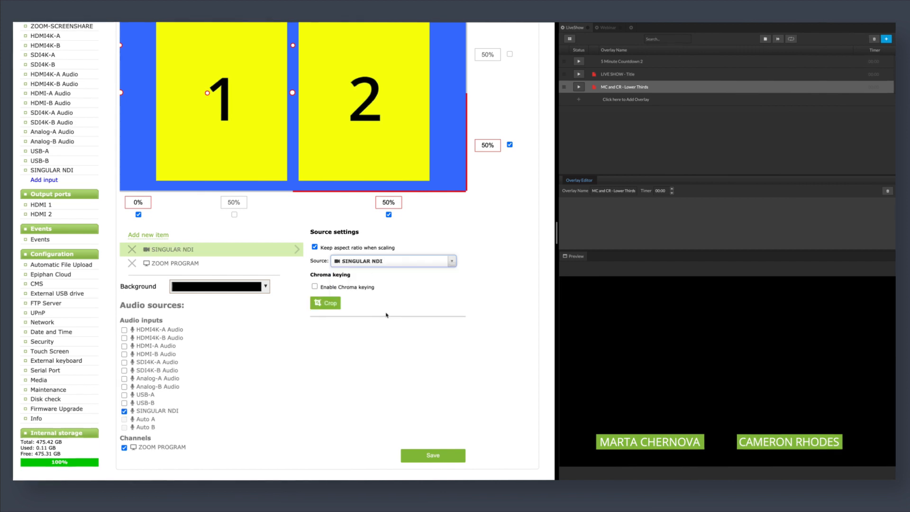
scroll(386, 315, "up", 2)
left_click_drag(292, 191, 466, 290)
scroll(514, 339, "down", 2)
left_click(124, 411)
left_click(421, 453)
scroll(410, 431, "up", 4)
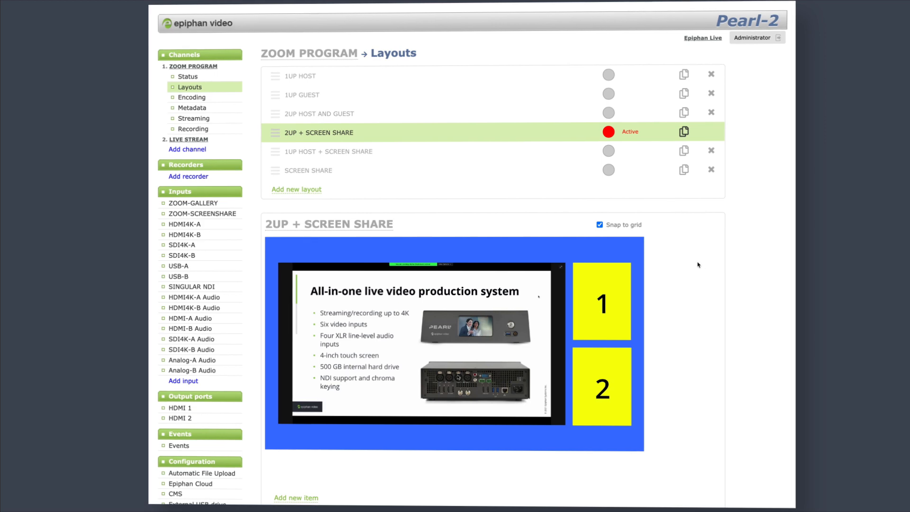
Step: Add the Epiphan_Logo_Hor_White.png picture, sized into the top-right corner of 2UP + SCREEN SHARE
scroll(698, 265, "down", 6)
left_click(296, 212)
left_click(296, 238)
left_click(541, 250)
left_click(582, 333)
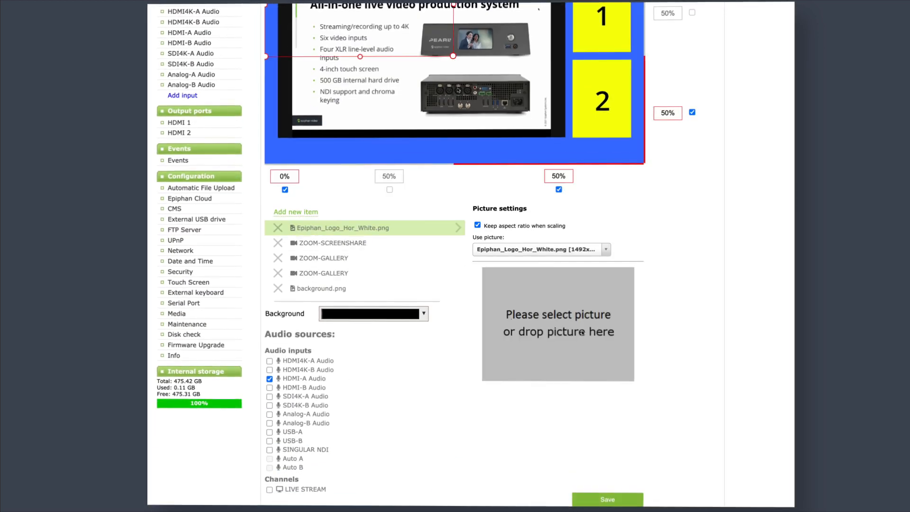
scroll(582, 333, "up", 5)
left_click_drag(370, 273, 559, 274)
left_click_drag(453, 325, 530, 244)
scroll(709, 307, "down", 1)
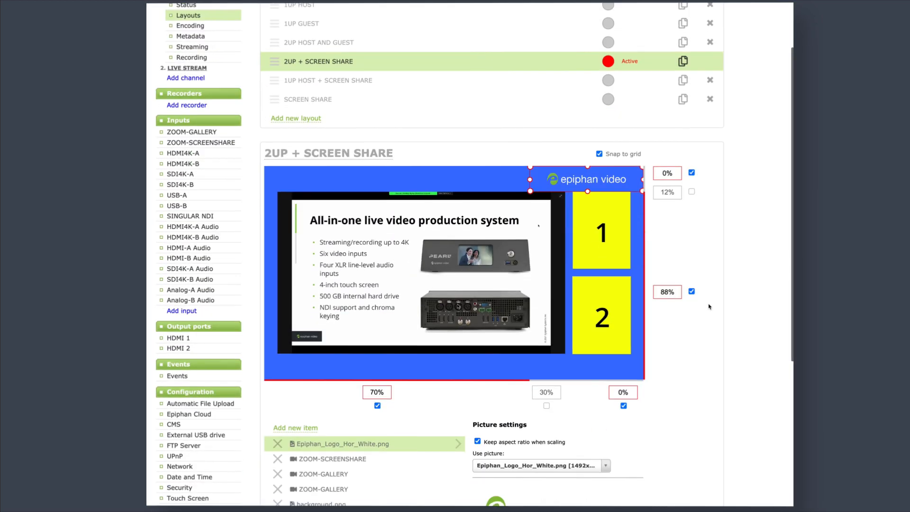
scroll(709, 307, "down", 5)
scroll(612, 217, "up", 7)
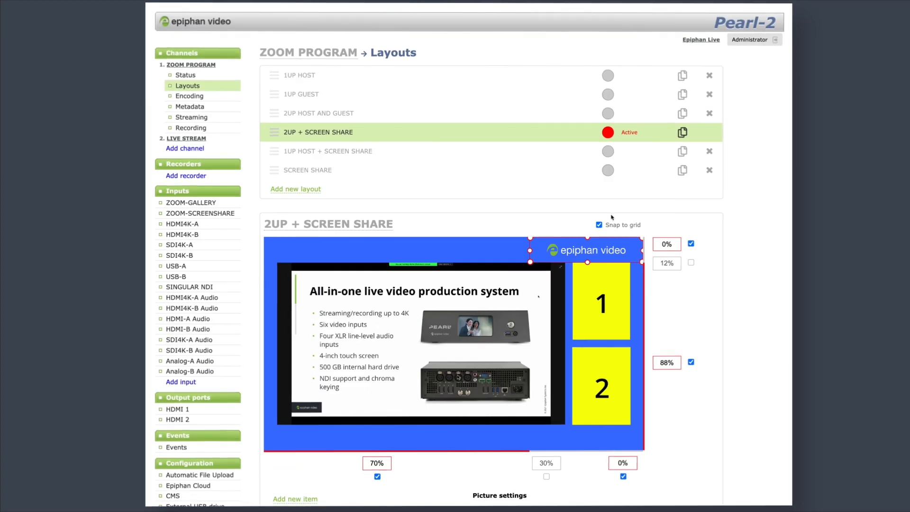
Step: In 1UP GUEST, add a text caption with the guest's name at bottom left
left_click(609, 95)
left_click(543, 91)
scroll(537, 115, "down", 3)
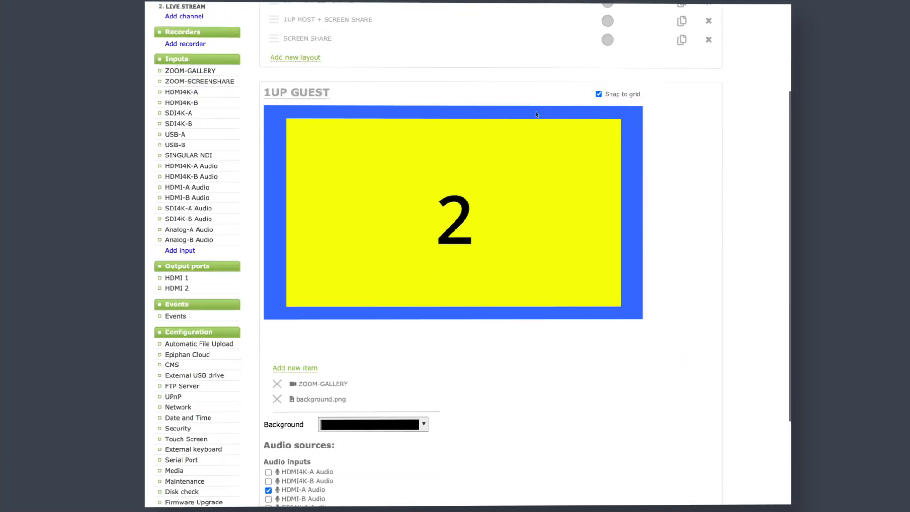
left_click(295, 369)
left_click(294, 408)
scroll(545, 360, "down", 1)
left_click(562, 347)
key("super+a")
left_click(365, 70)
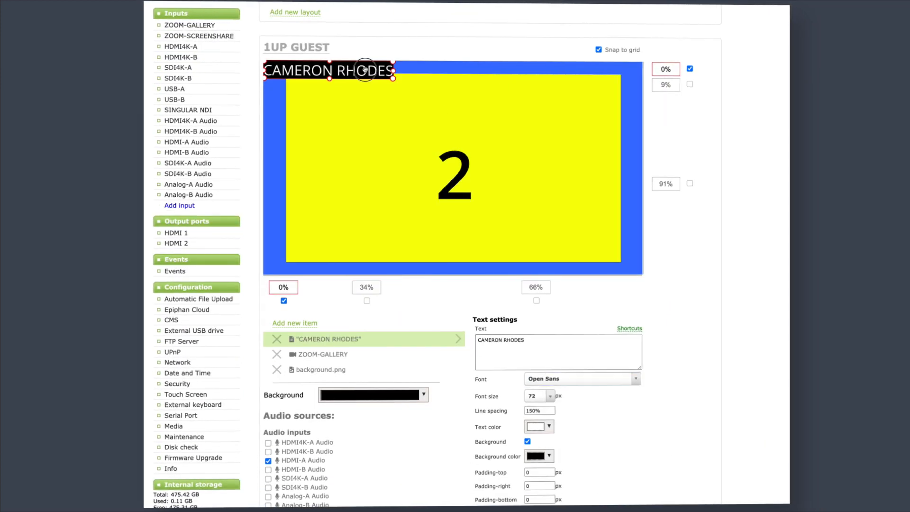
left_click_drag(365, 70, 395, 245)
scroll(529, 419, "down", 2)
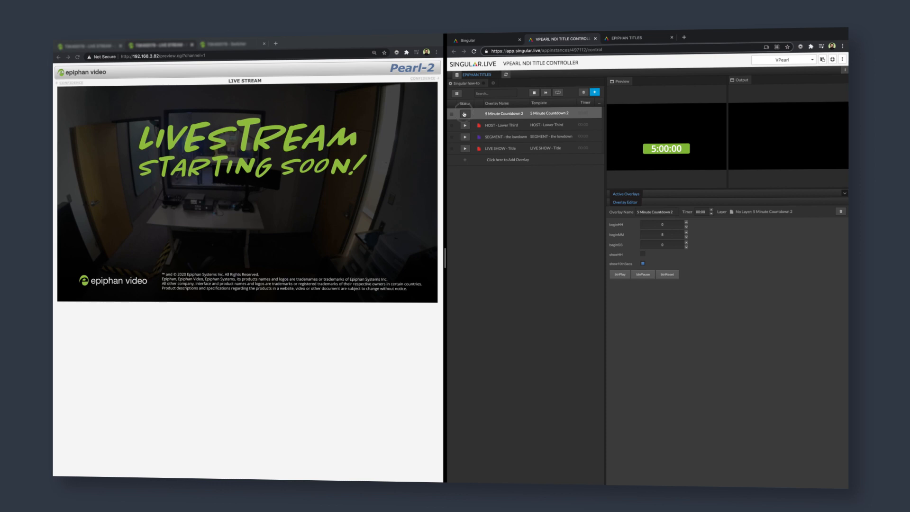
Step: Play the 5 Minute Countdown 2 overlay in the Singular control panel
left_click(465, 113)
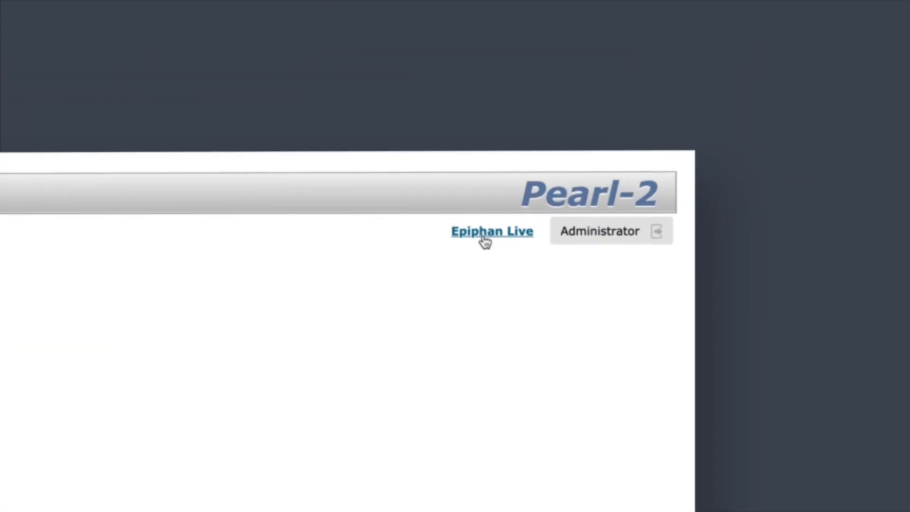
Step: Open Epiphan Live's Switcher view for the ZOOM PROGRAM channel
left_click(485, 242)
left_click(774, 23)
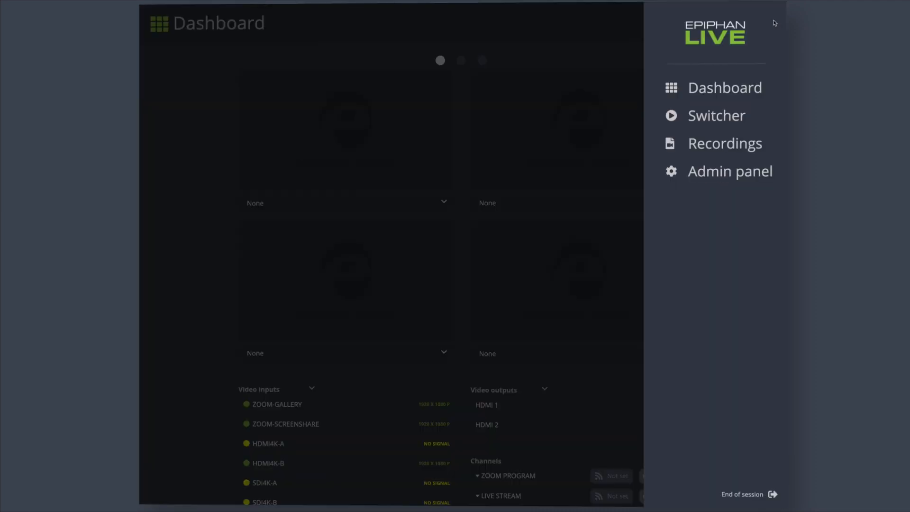
left_click(730, 118)
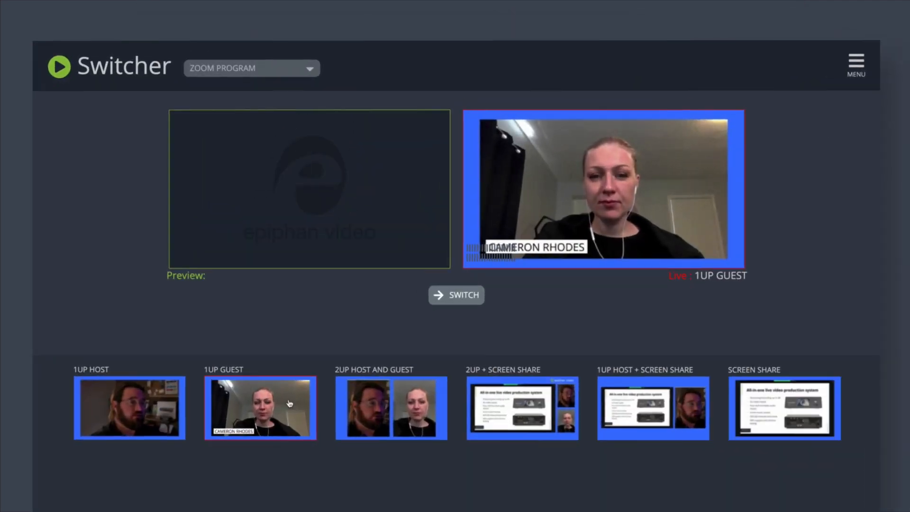
Step: Preview the 2UP HOST AND GUEST layout and switch it live in place of 1UP GUEST
left_click(290, 404)
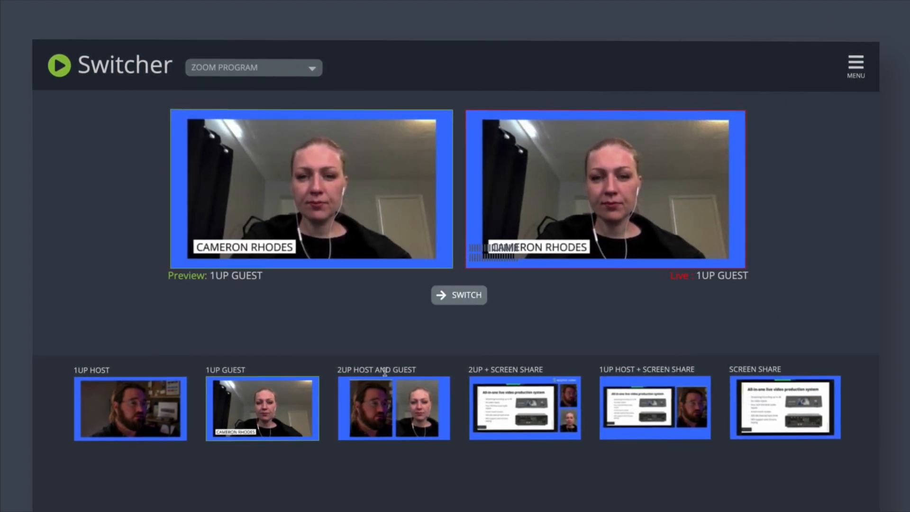
left_click(378, 400)
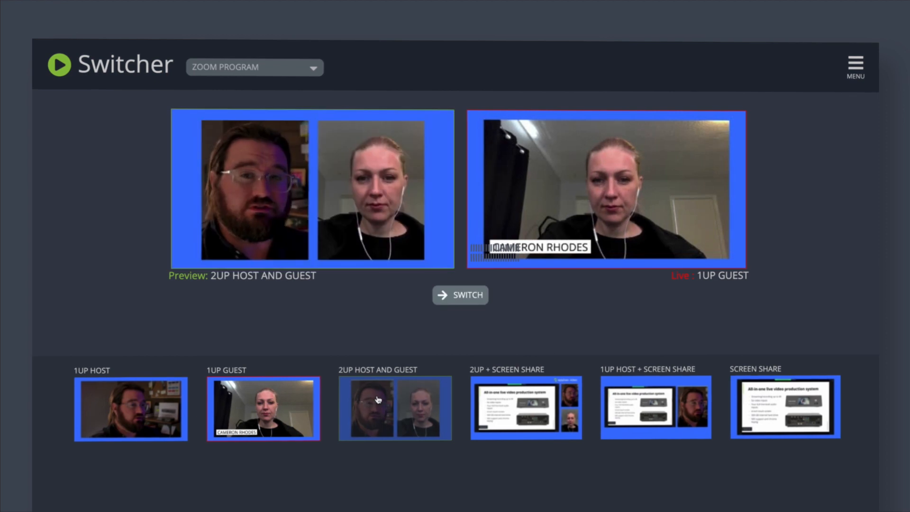
left_click(454, 296)
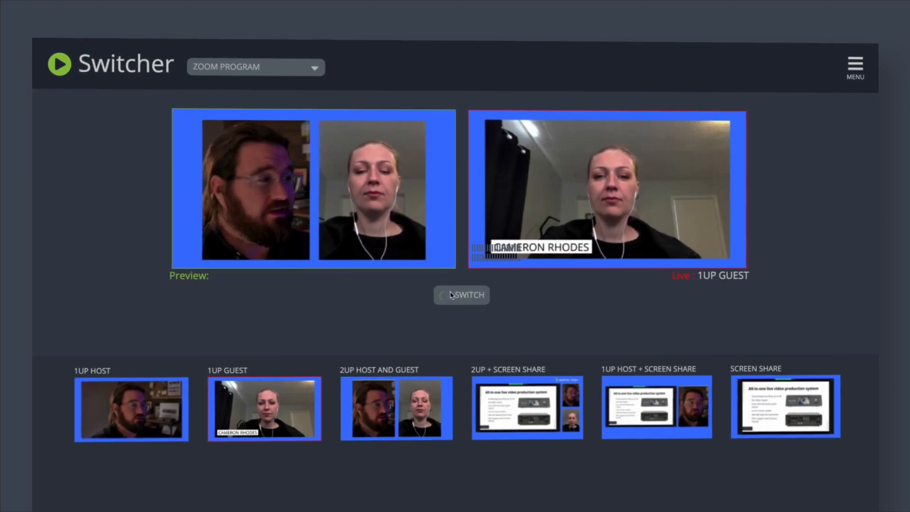